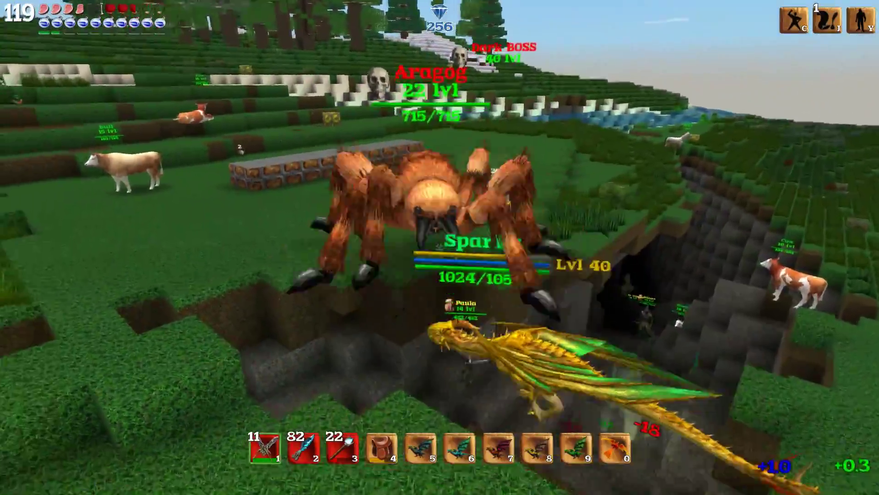
Dismount the golden dragon and back away from the spider boss Aragog on foot.
key(shift)
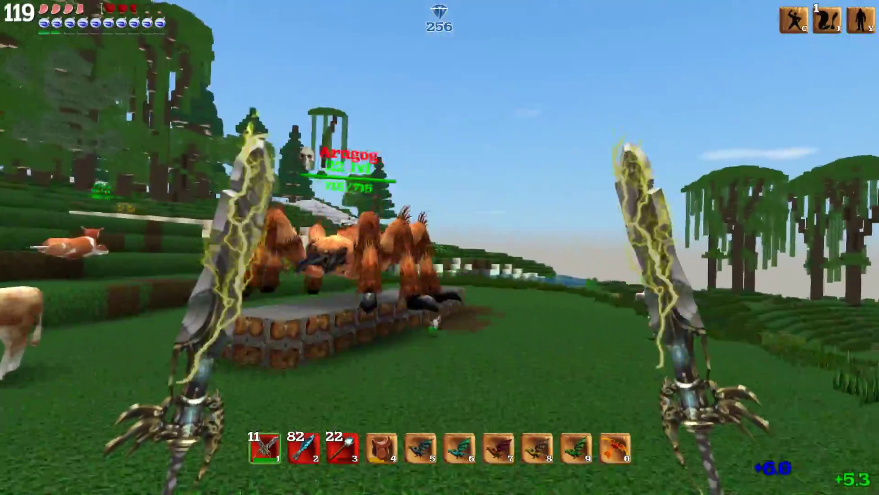
key(s)
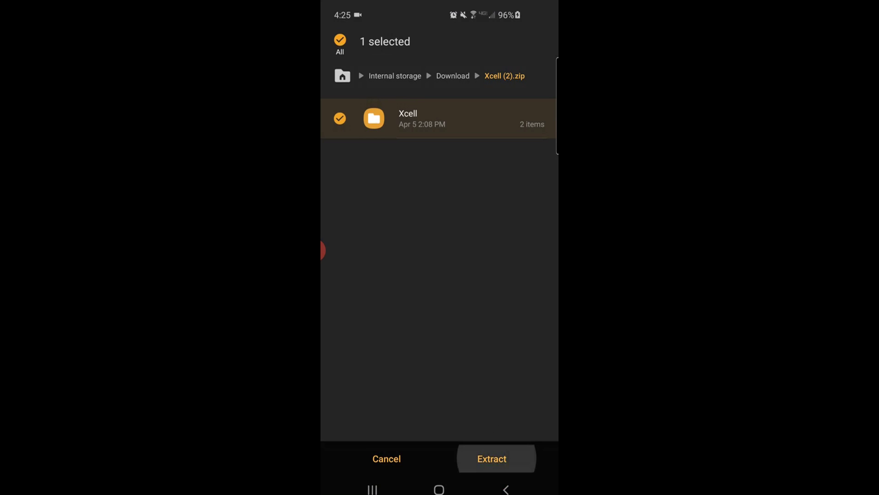
Open the extracted Xcell folder inside Download/Xcell (2).
click(458, 118)
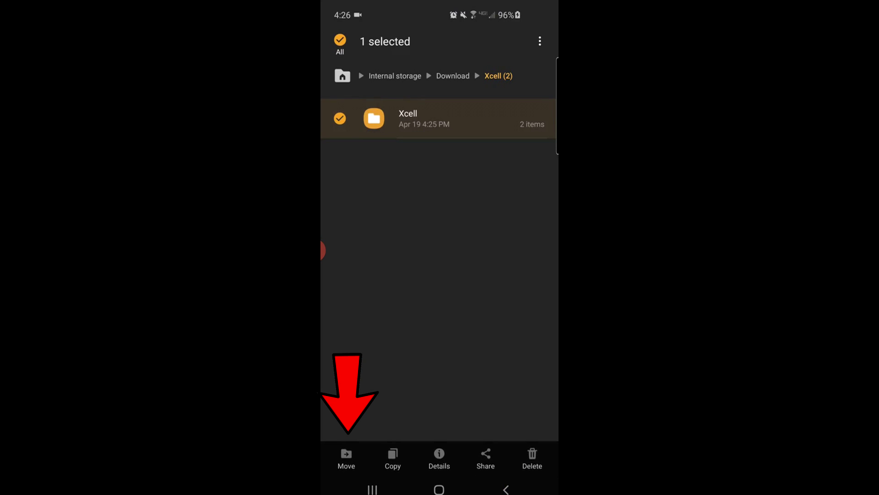
Start moving the Xcell folder and browse to Internal storage > Android > data.
click(346, 457)
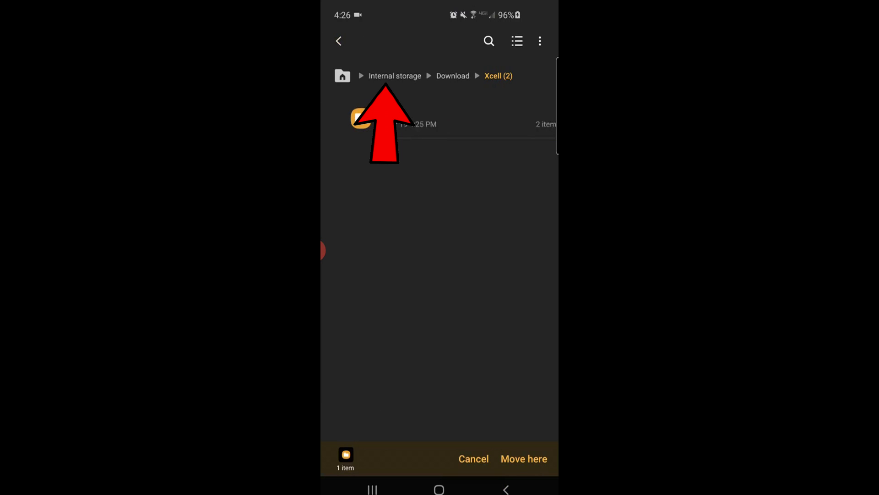
click(394, 75)
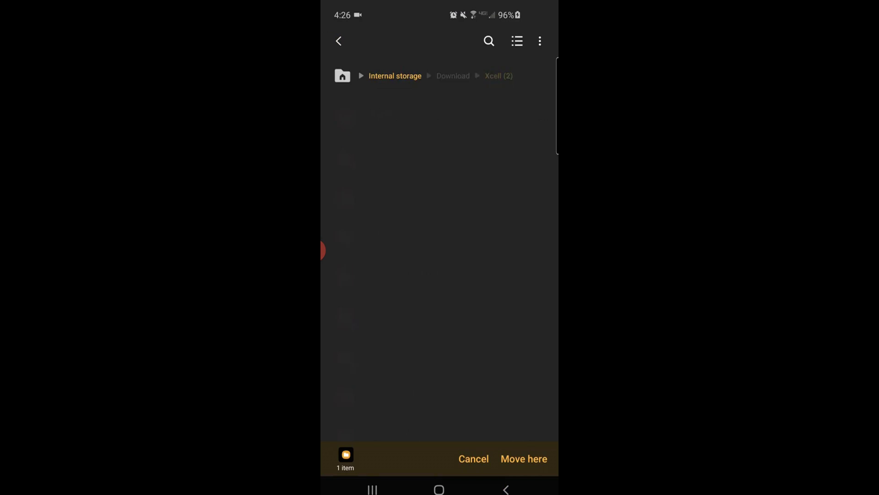
click(463, 158)
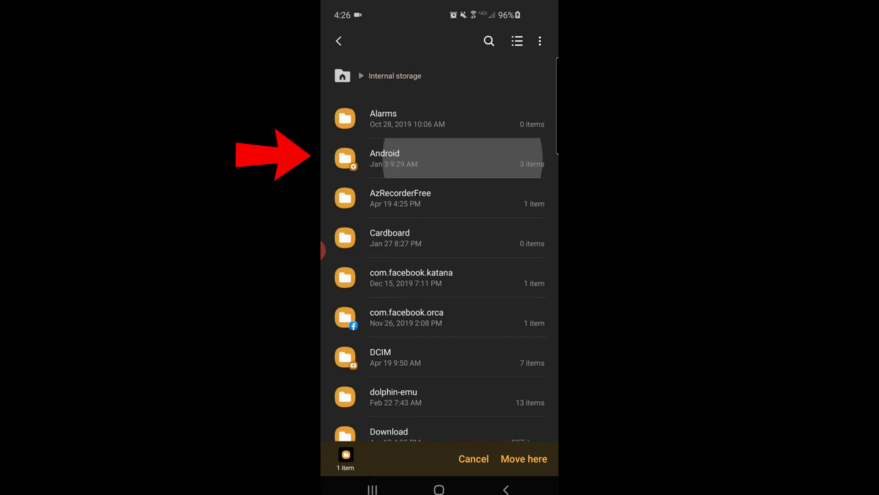
click(460, 119)
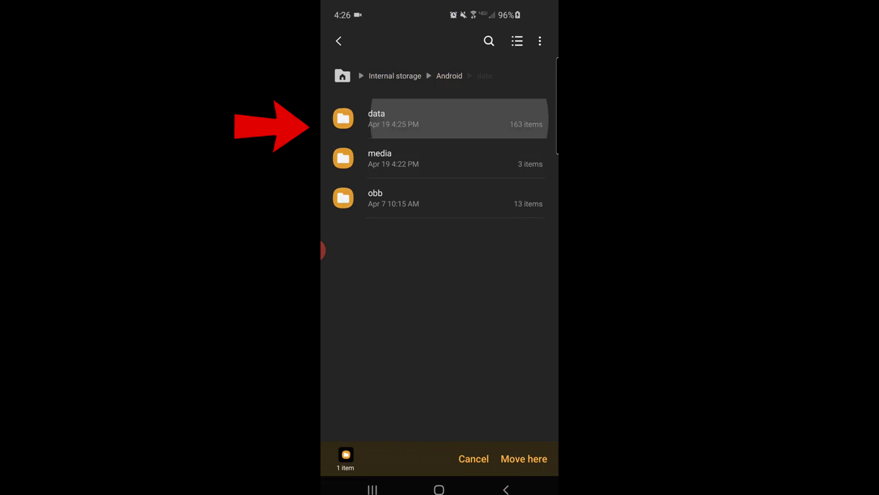
Move Xcell into the com.mindblocks.blocks/files folder.
click(487, 386)
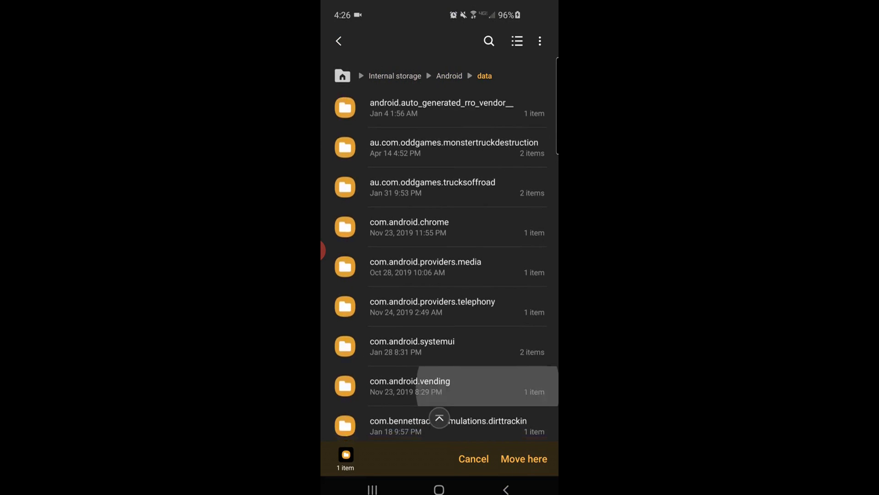
scroll(439, 266, down, 15)
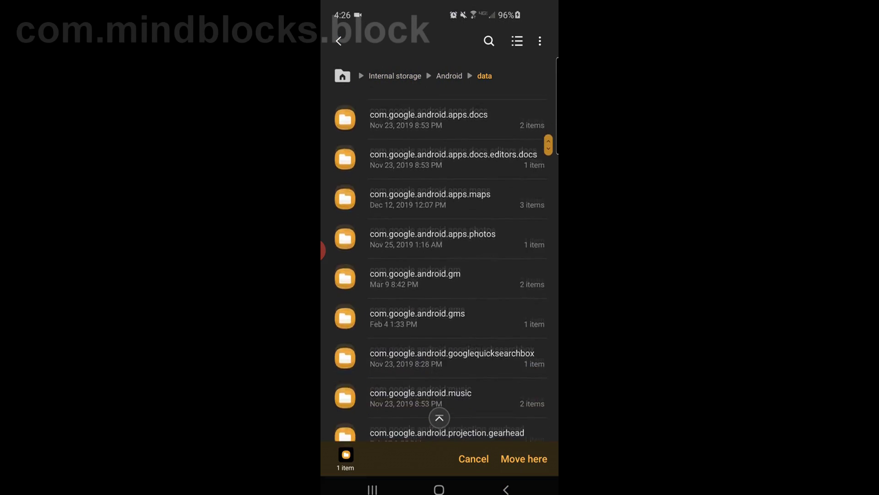
scroll(440, 266, down, 10)
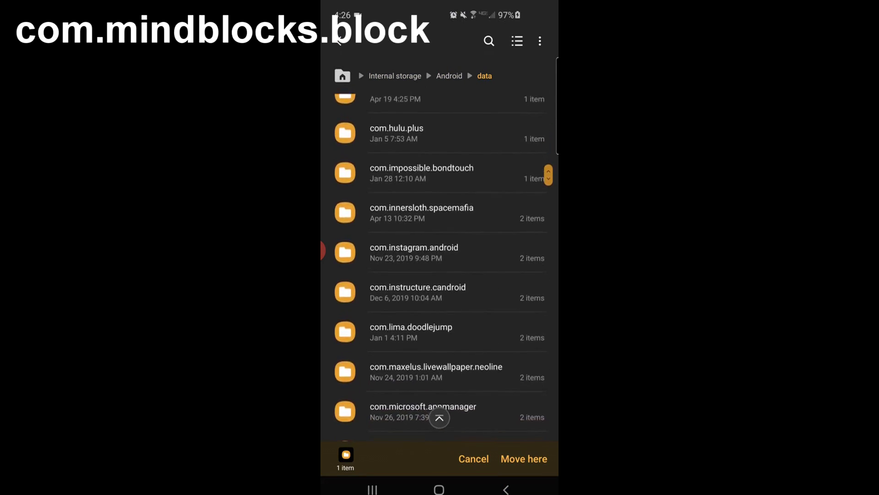
scroll(439, 266, down, 5)
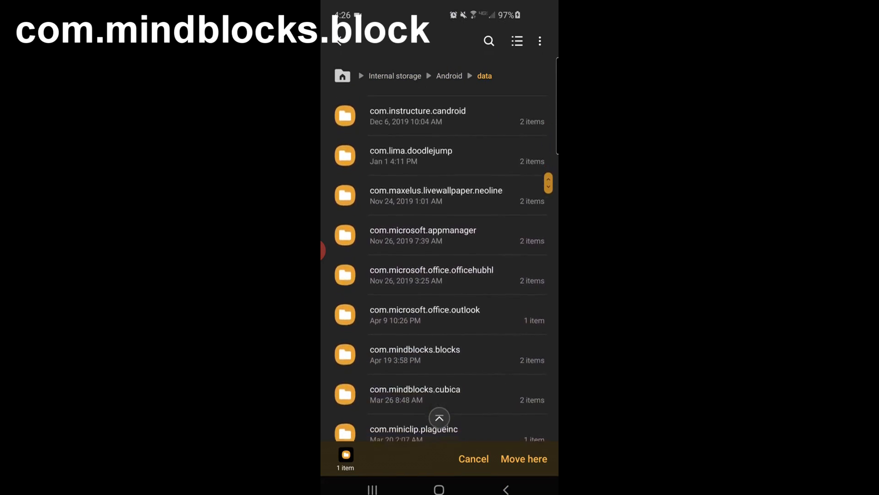
scroll(440, 266, down, 2)
click(415, 275)
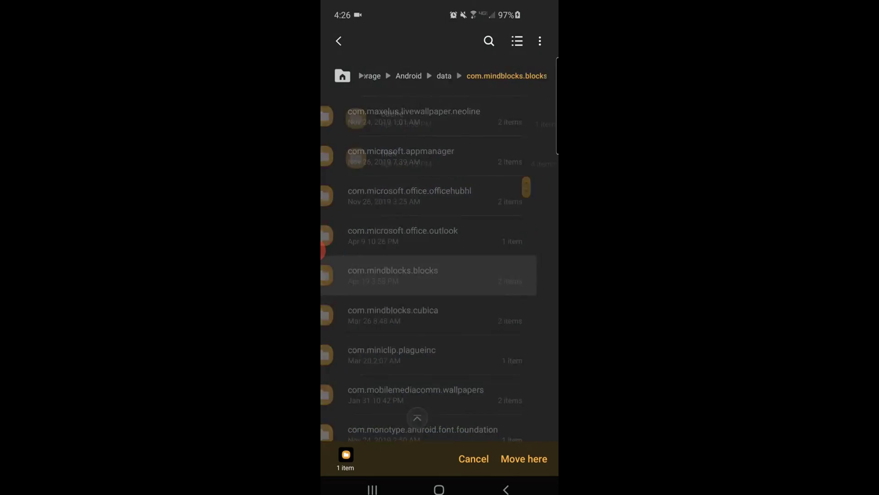
click(439, 158)
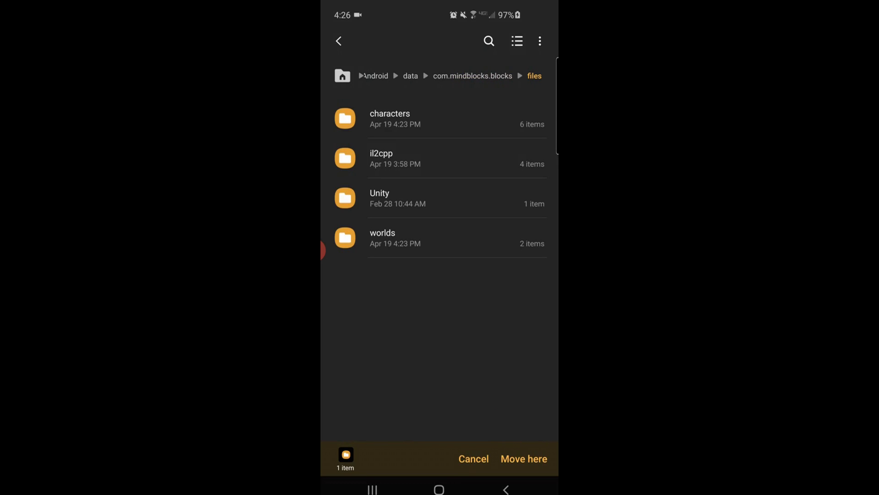
click(525, 458)
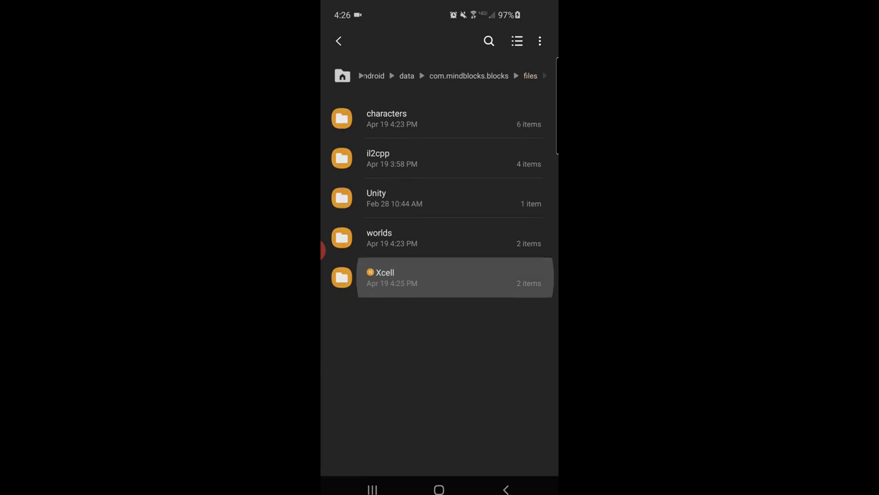
Move XcellSpaceExplorer.chr from the Xcell folder into the game's characters folder.
click(385, 277)
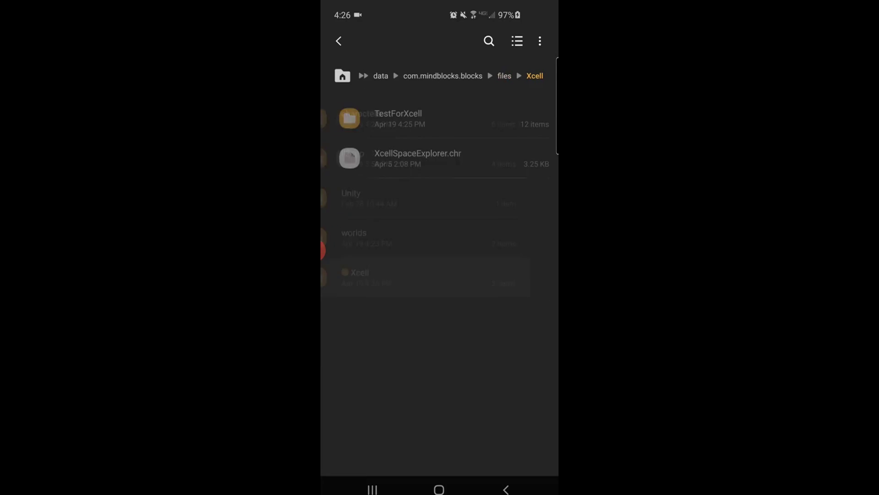
click(440, 158)
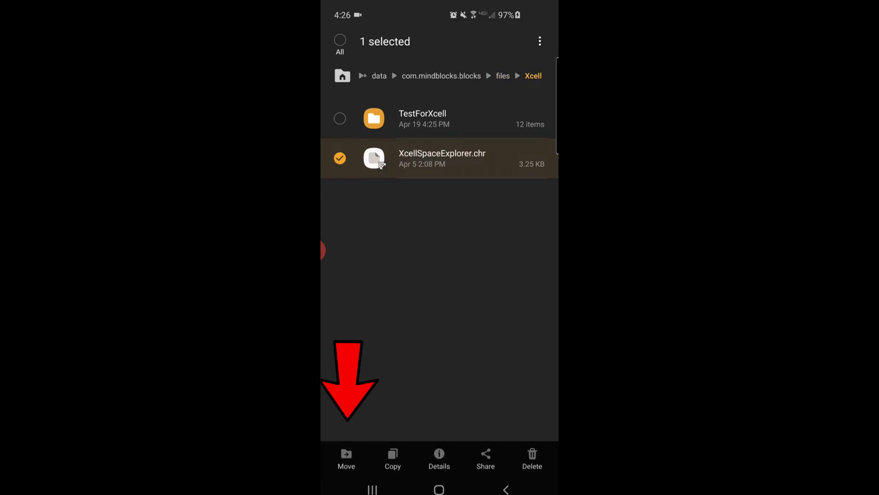
click(346, 458)
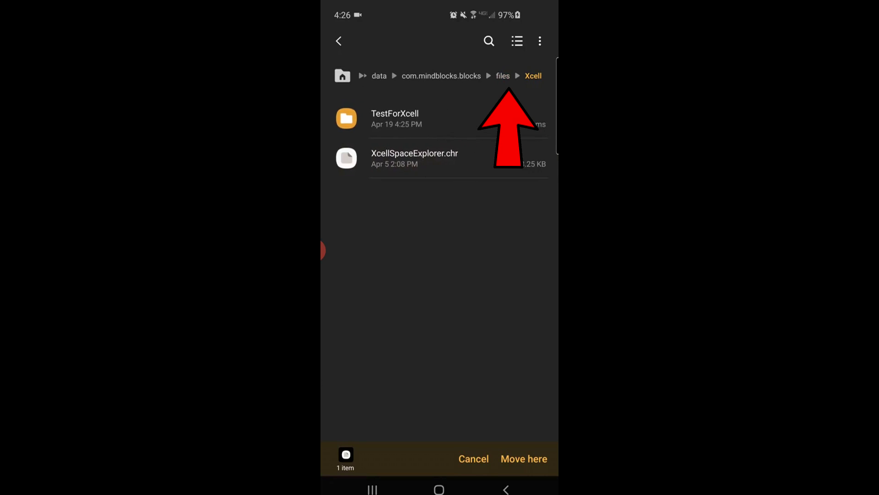
click(504, 75)
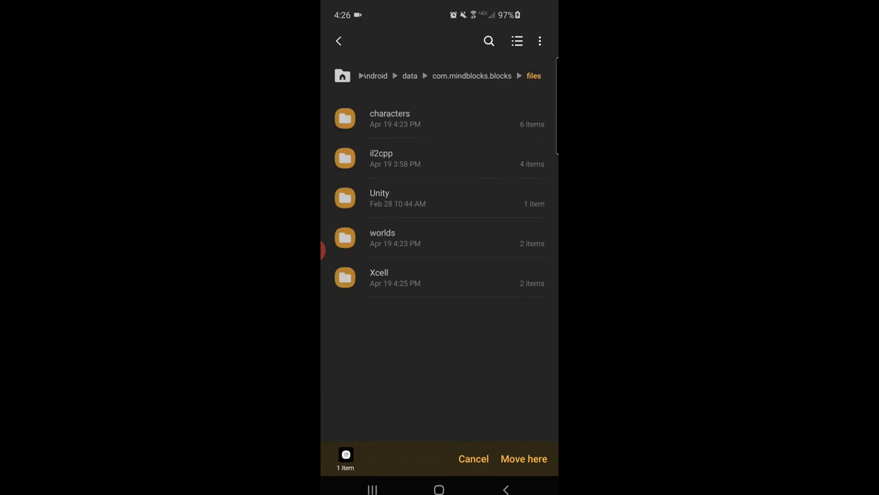
click(390, 118)
click(523, 459)
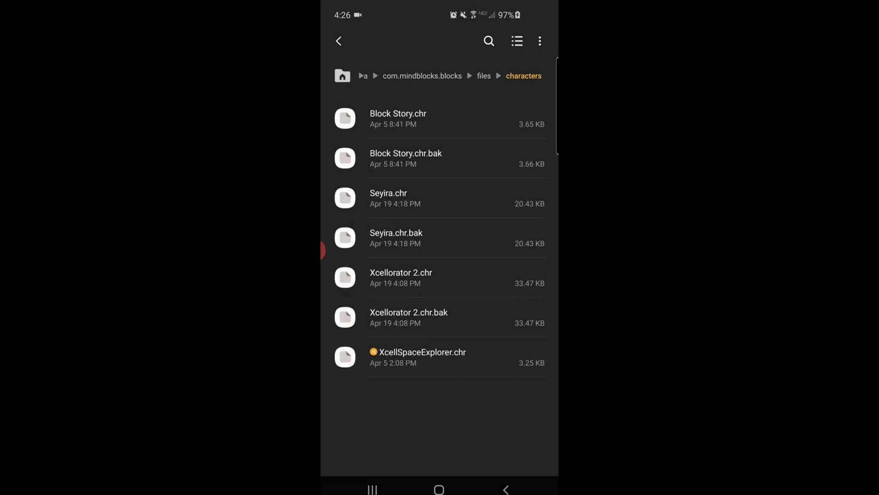
click(339, 41)
Move the TestForXcell world folder from Xcell into the game's worlds folder.
click(412, 277)
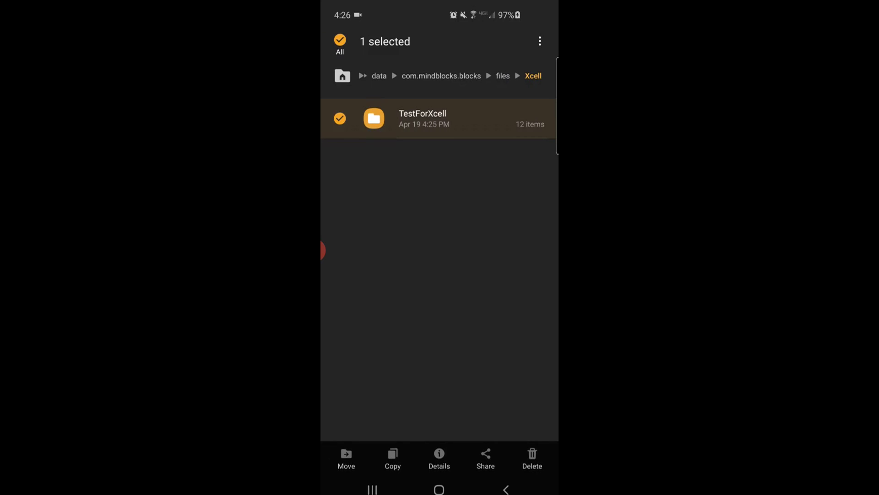
click(346, 458)
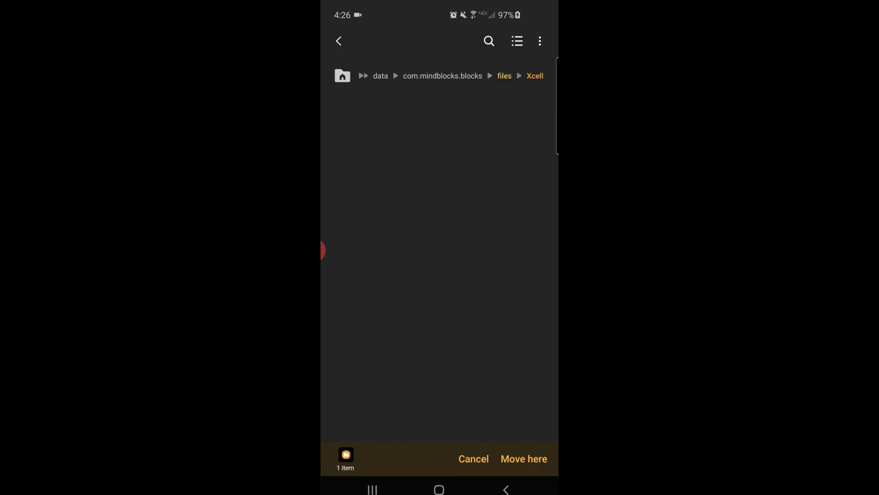
click(504, 75)
click(456, 238)
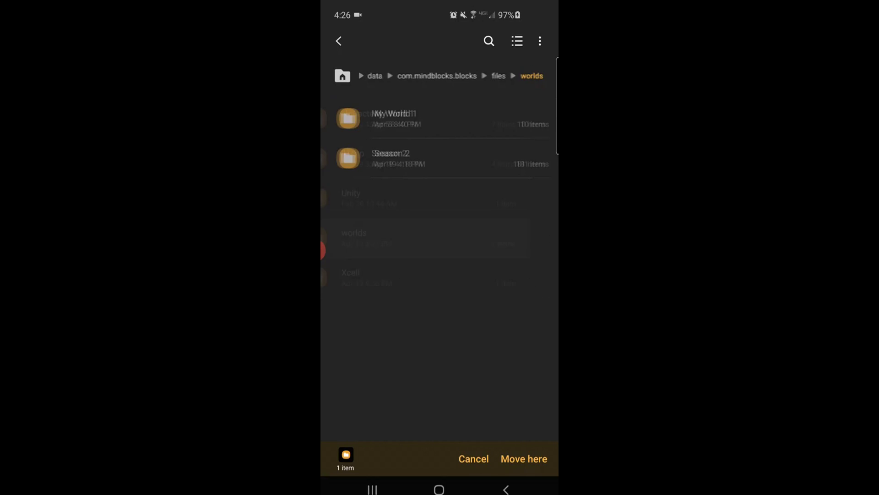
click(526, 459)
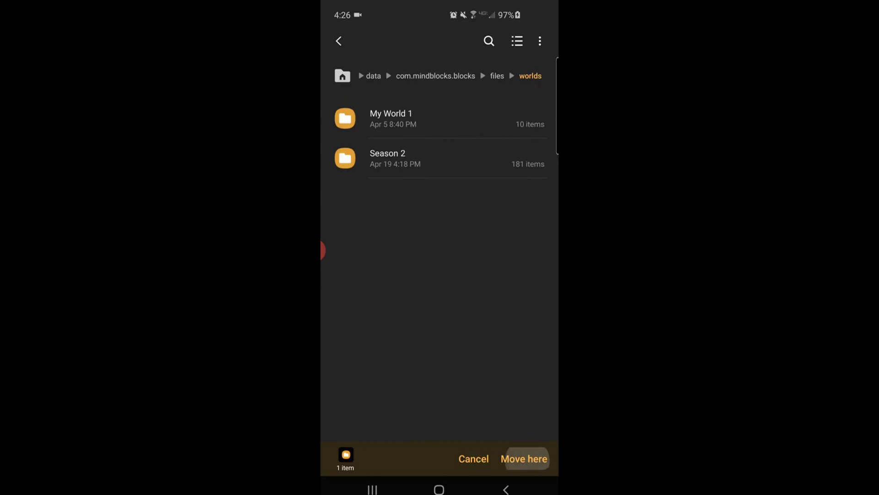
Move the now-empty Xcell folder to the trash, then launch Block Story.
click(498, 76)
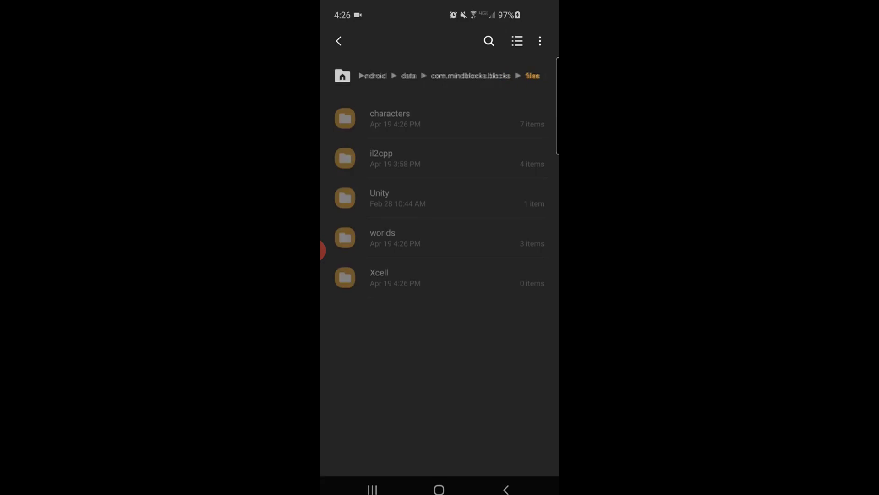
click(430, 277)
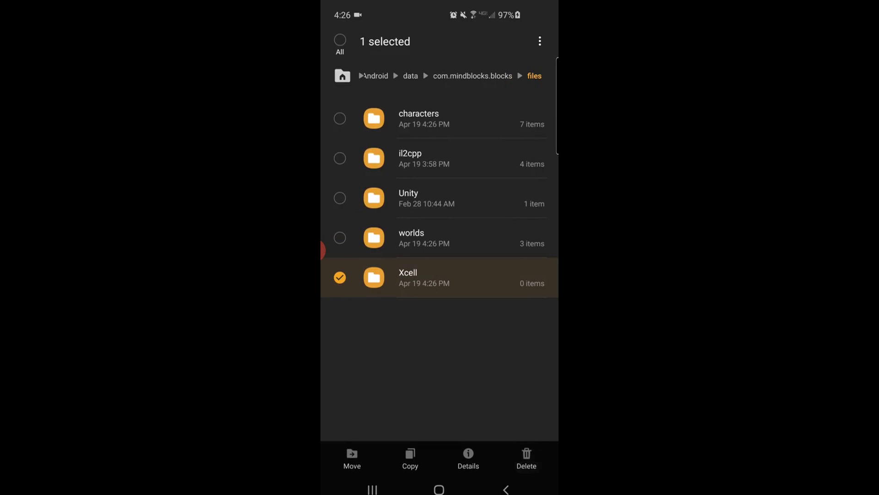
click(527, 458)
click(495, 444)
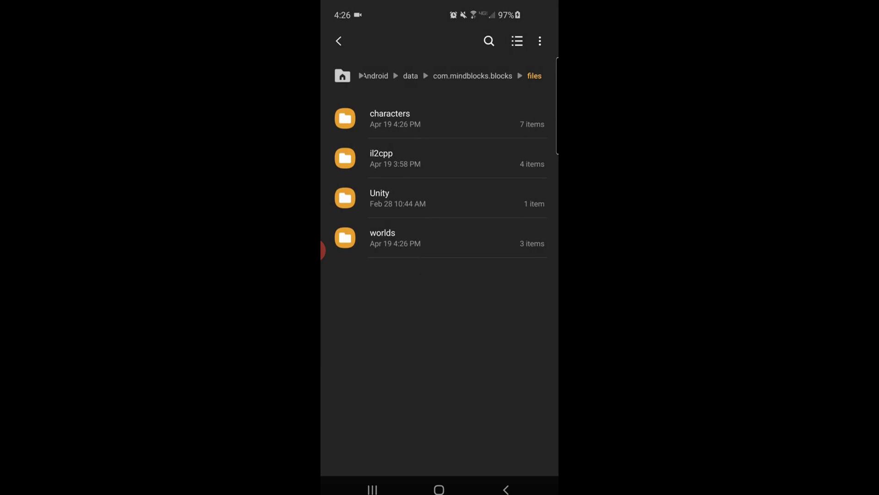
click(439, 488)
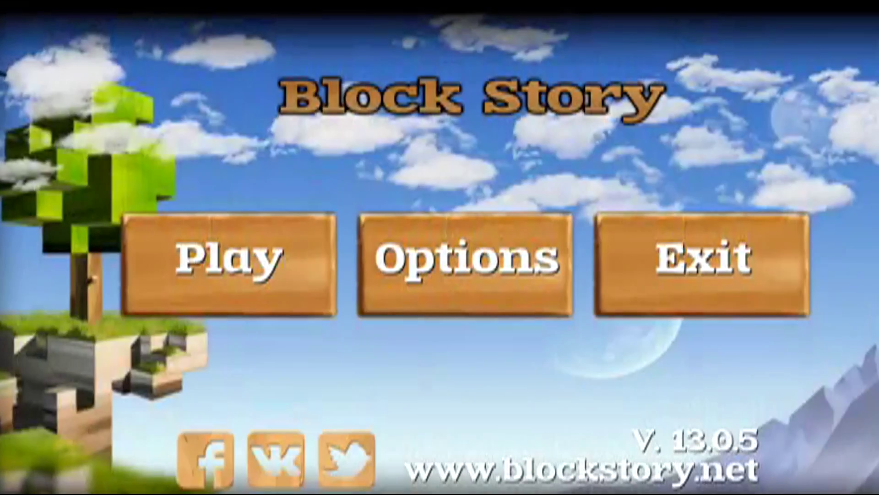
Play the TestForXcell world in Block Story with a chosen character profile.
click(229, 256)
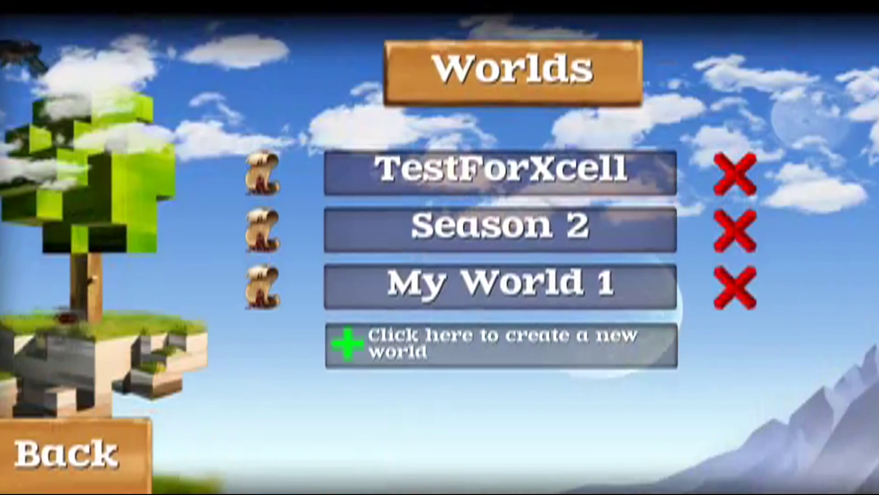
click(67, 453)
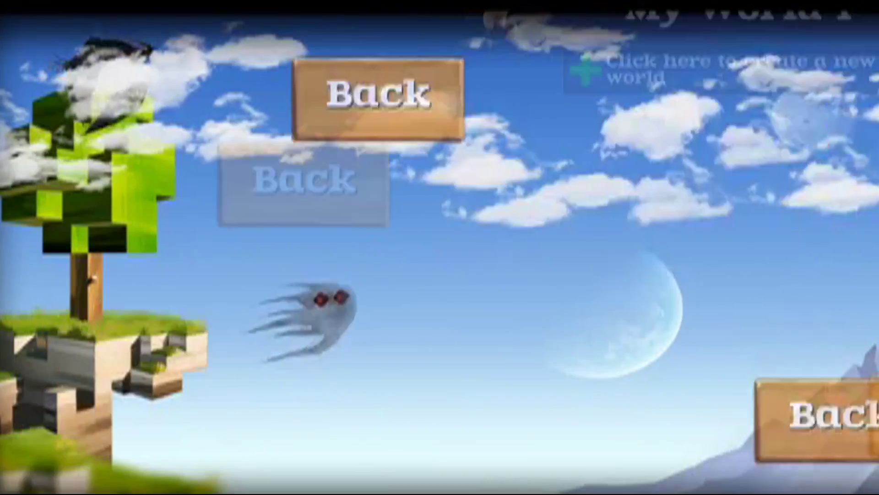
click(500, 172)
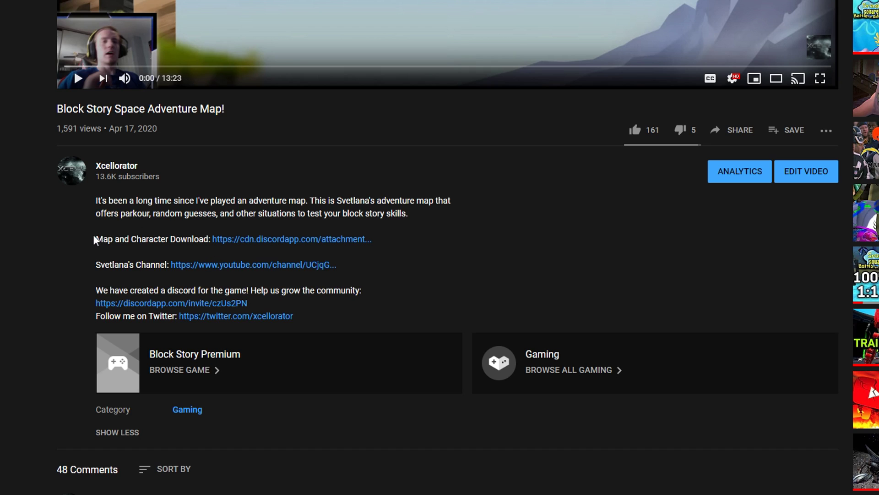
Highlight the Map and Character Download line in the Space Adventure Map video description.
drag(95, 239, 443, 236)
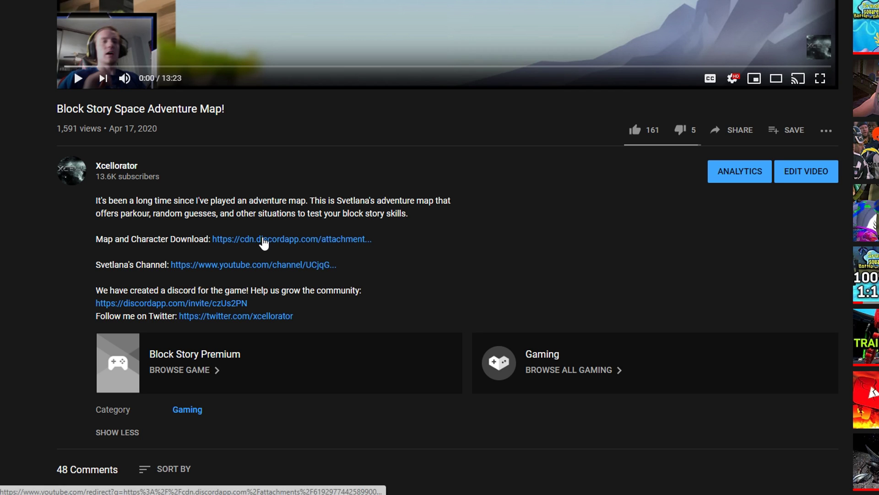
Download Xcell (3).zip from the description link and open it in WinRAR.
click(263, 242)
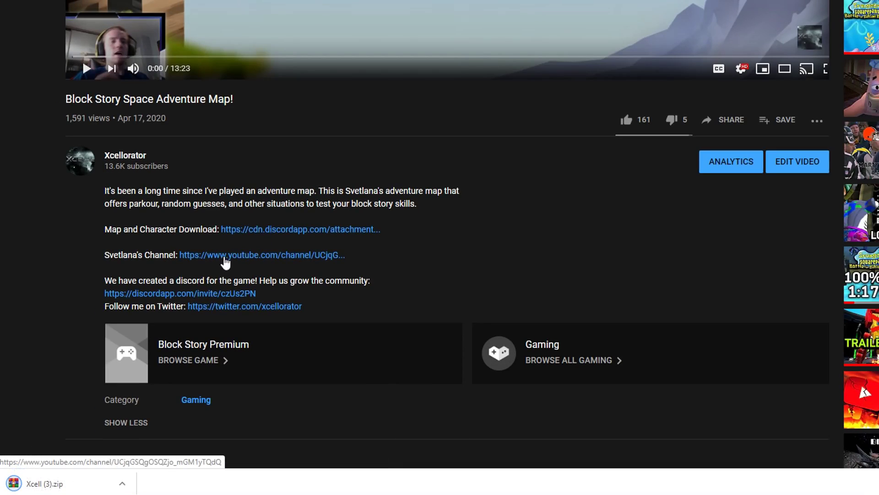
click(92, 481)
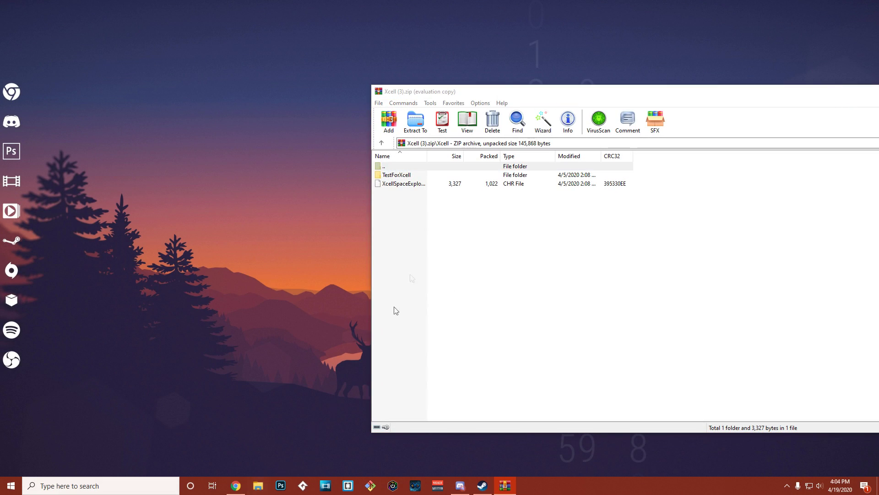
Open File Explorer at AppData\LocalLow\Mindblocks\Block Story via %appdata%, placed beside WinRAR.
key(super+e)
drag(504, 111, 275, 174)
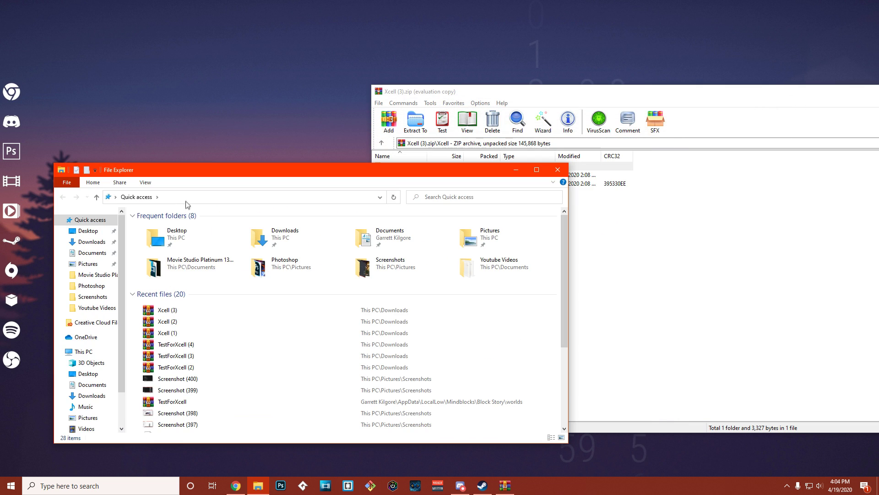
click(187, 197)
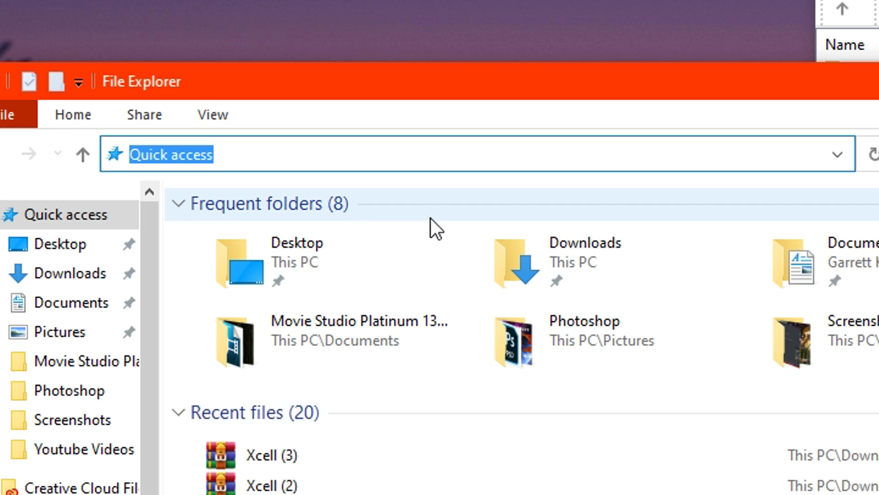
text(%appdata%)
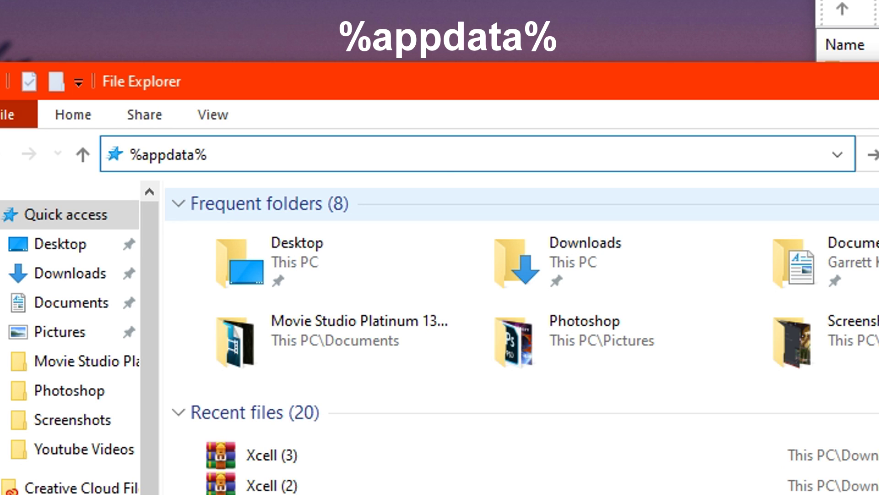
key(Return)
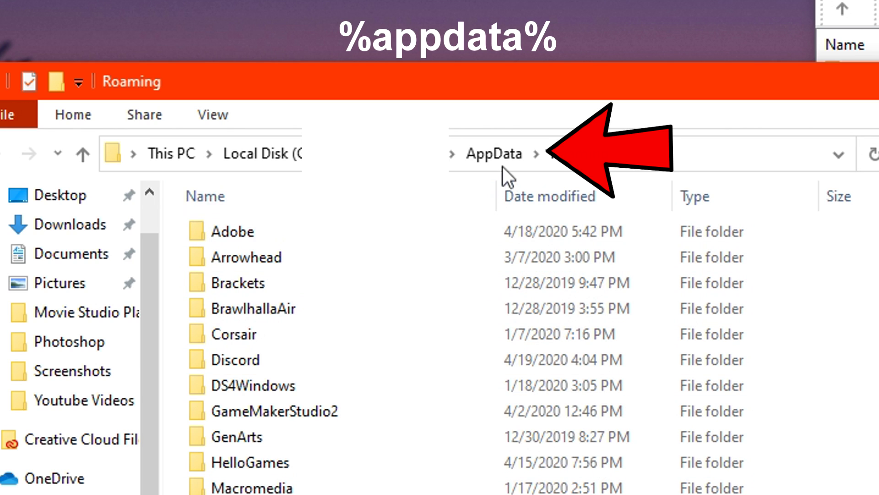
click(501, 150)
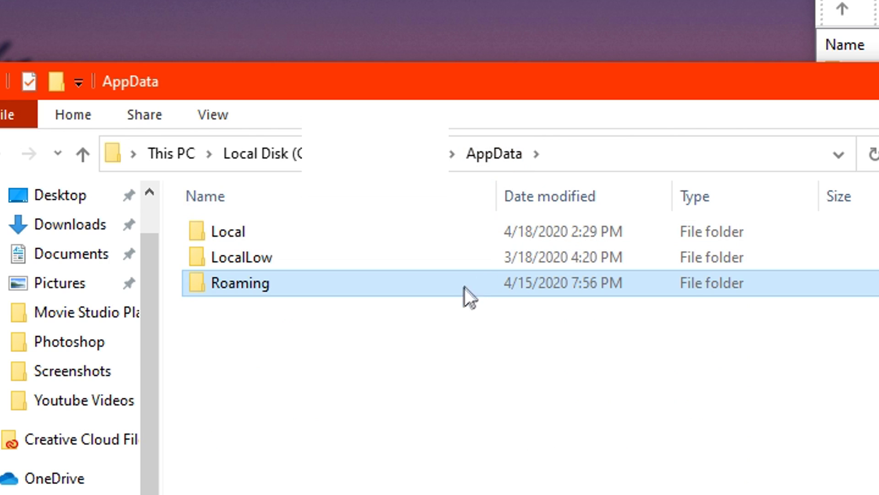
double_click(338, 263)
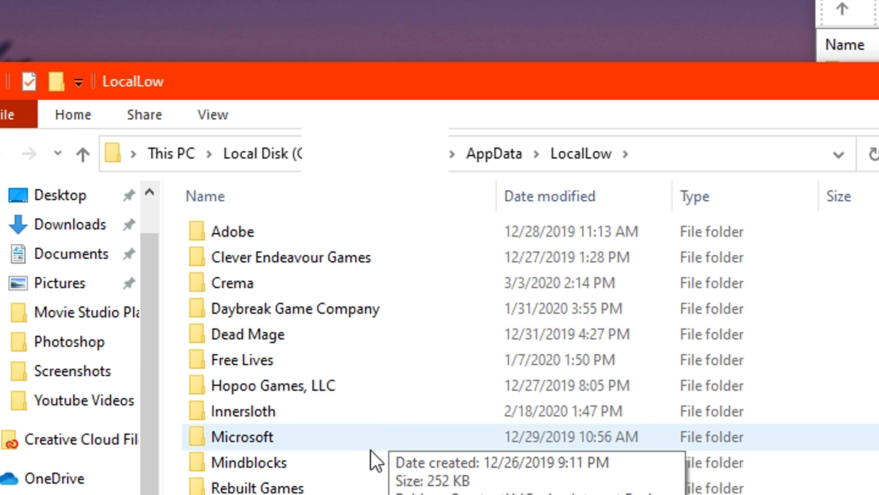
double_click(370, 452)
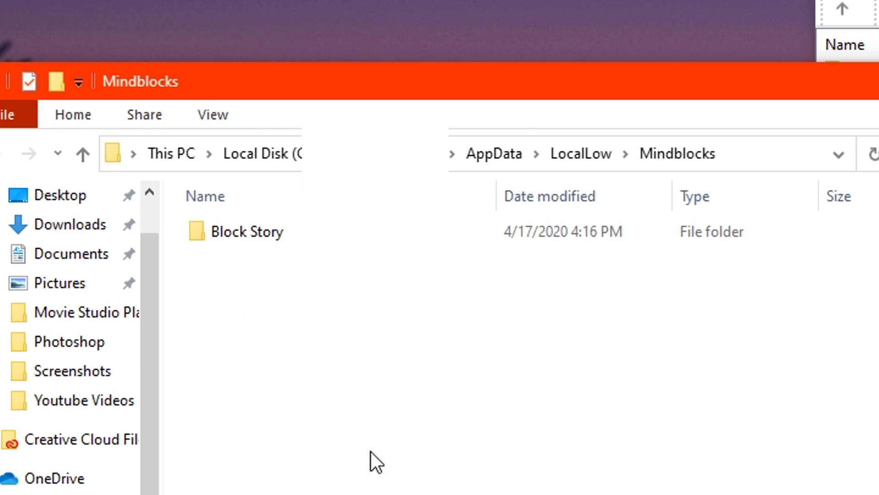
double_click(356, 237)
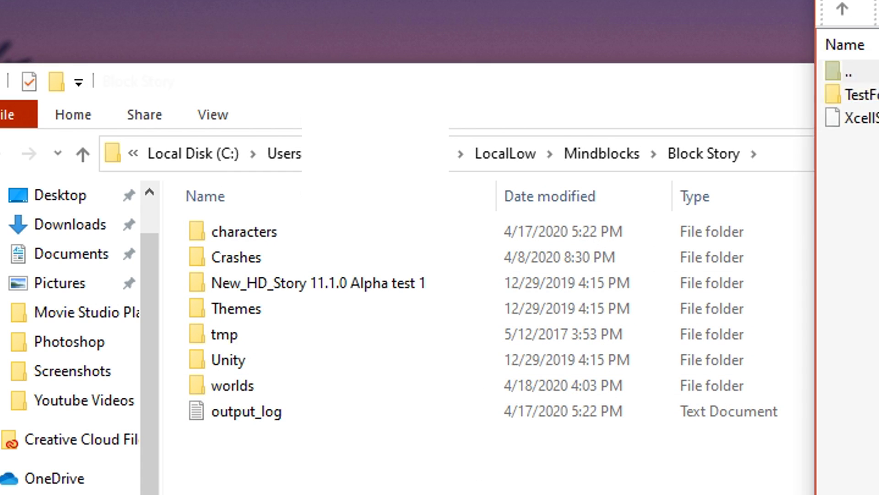
drag(632, 97, 714, 126)
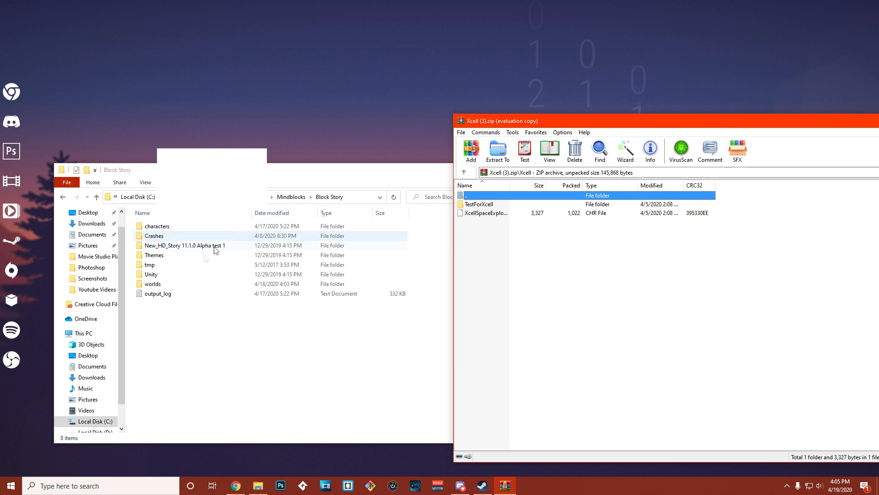
Drag TestForXcell from the archive into Block Story's worlds folder, replacing existing files.
double_click(169, 283)
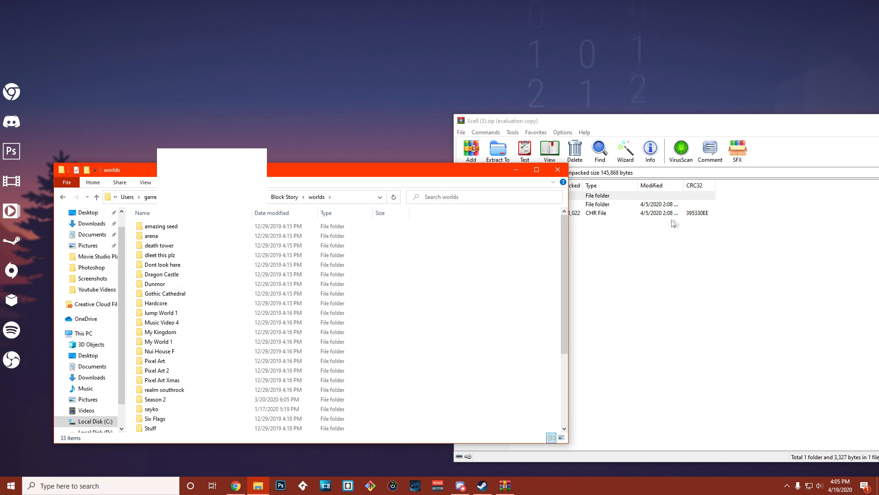
drag(478, 196, 486, 207)
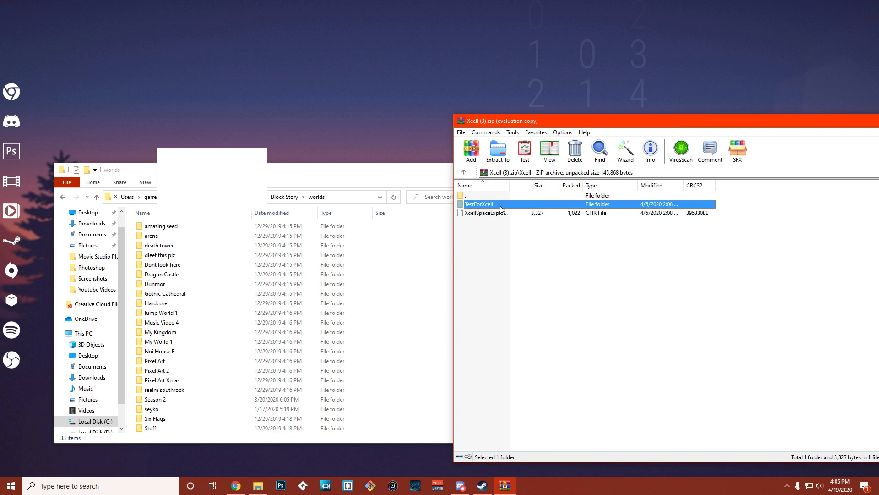
scroll(267, 364, down, 4)
scroll(267, 363, up, 3)
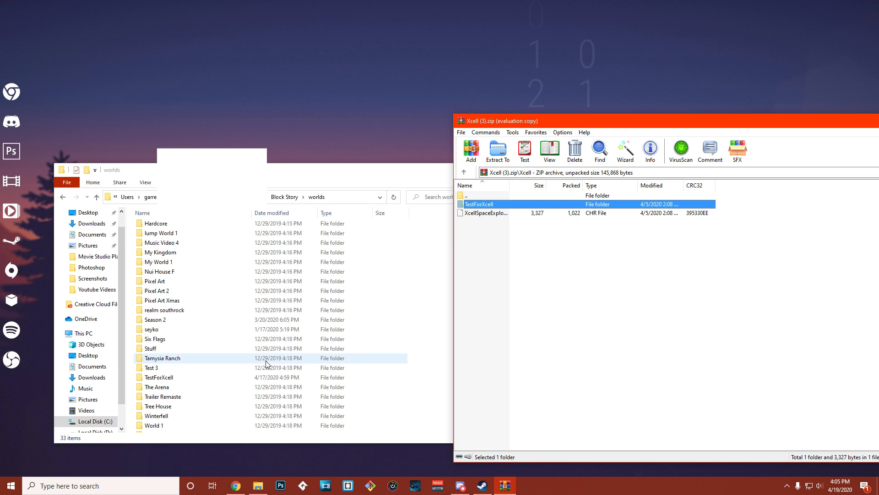
scroll(275, 368, down, 3)
scroll(302, 383, up, 1)
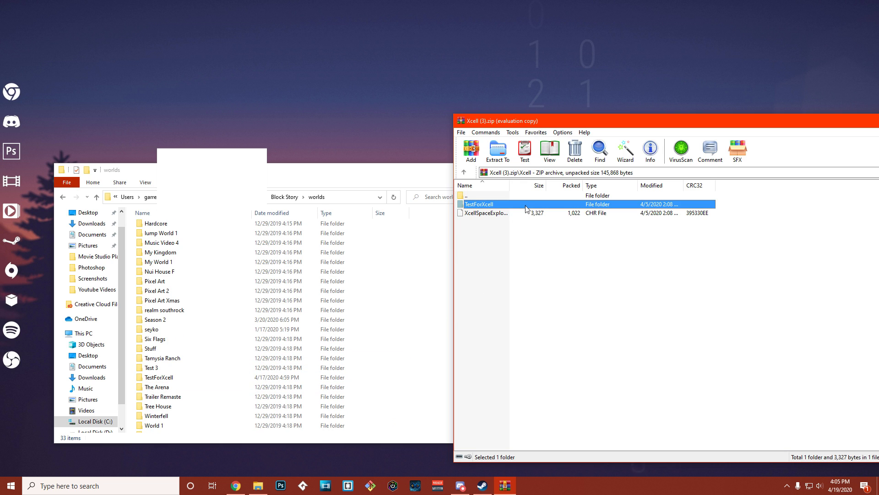
drag(524, 207, 418, 284)
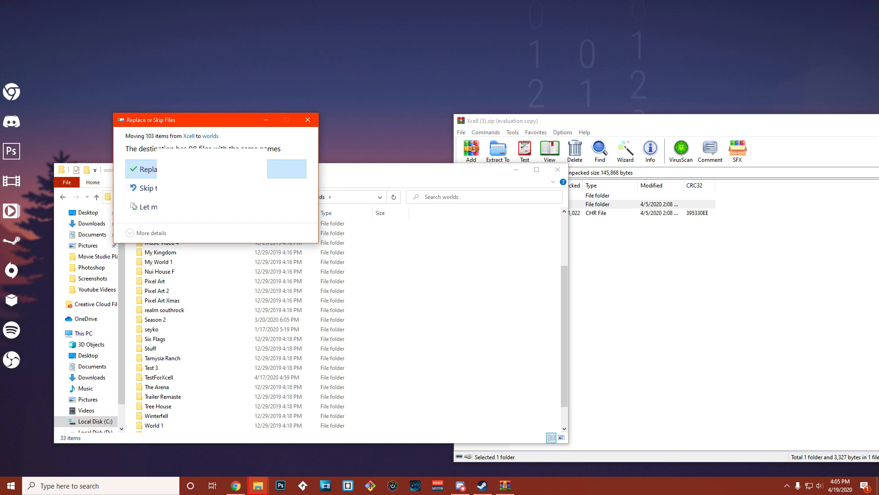
click(151, 169)
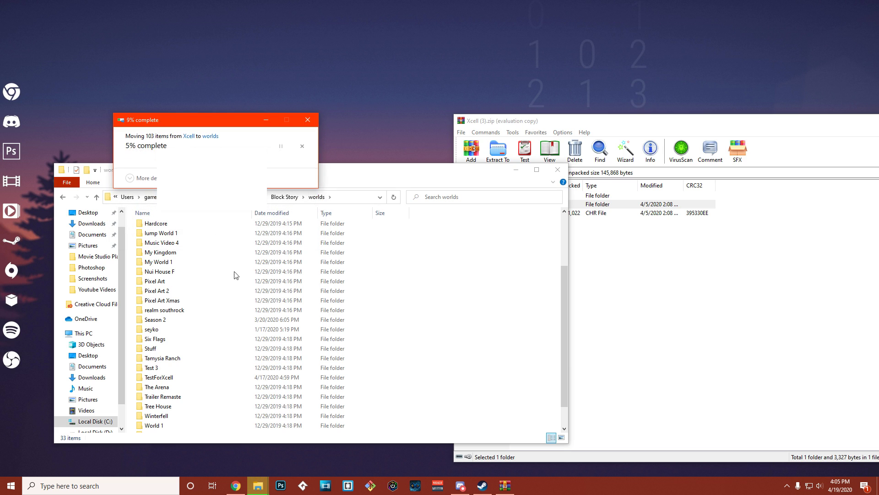
click(284, 197)
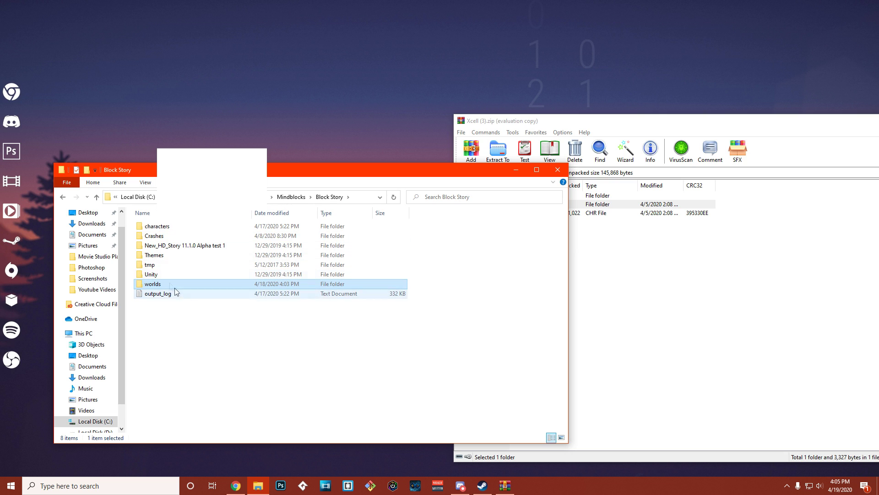
Copy XcellSpaceExplorer.chr from the WinRAR archive into the PC characters folder, replacing the existing file.
double_click(168, 226)
click(501, 231)
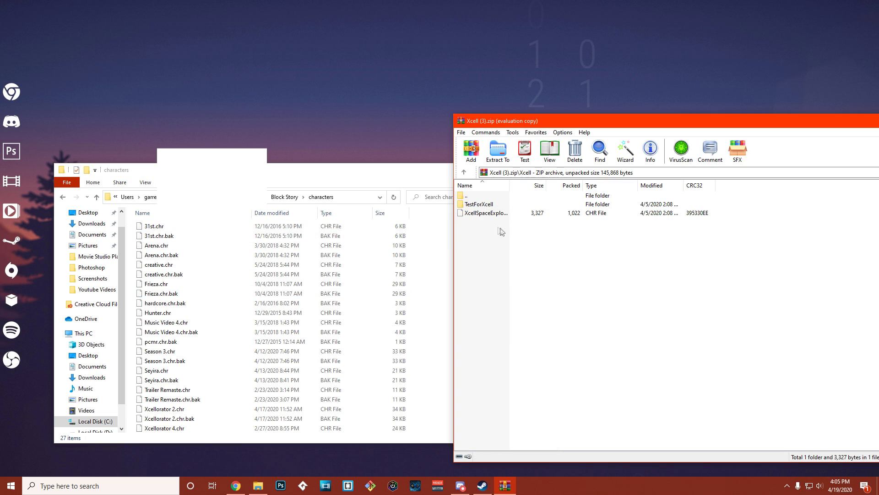
click(503, 213)
drag(426, 284, 425, 286)
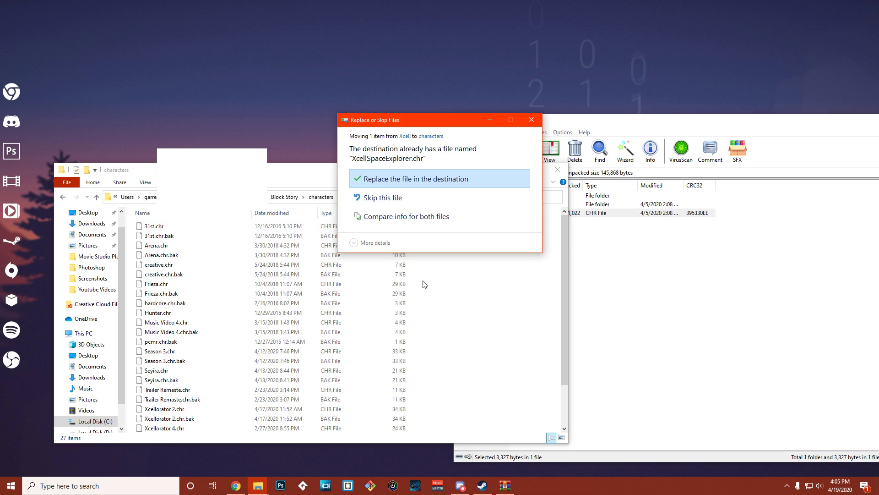
key(Return)
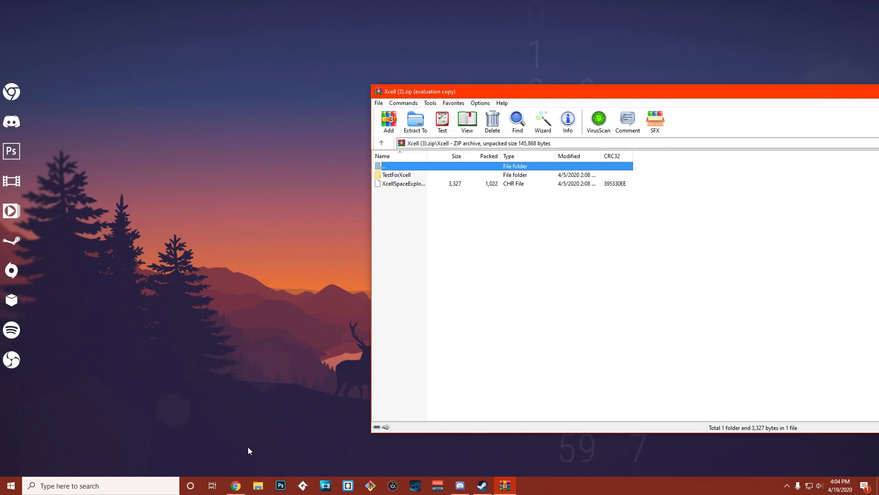
Open a second File Explorer window and navigate via %appdata% to AppData\LocalLow\Mindblocks\Block Story.
click(258, 486)
drag(506, 112, 349, 157)
click(321, 180)
text(%appdata%)
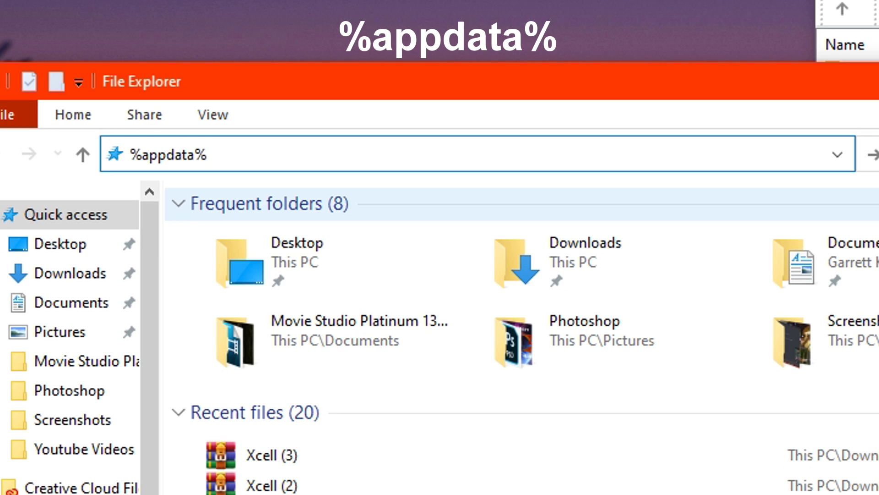
key(Return)
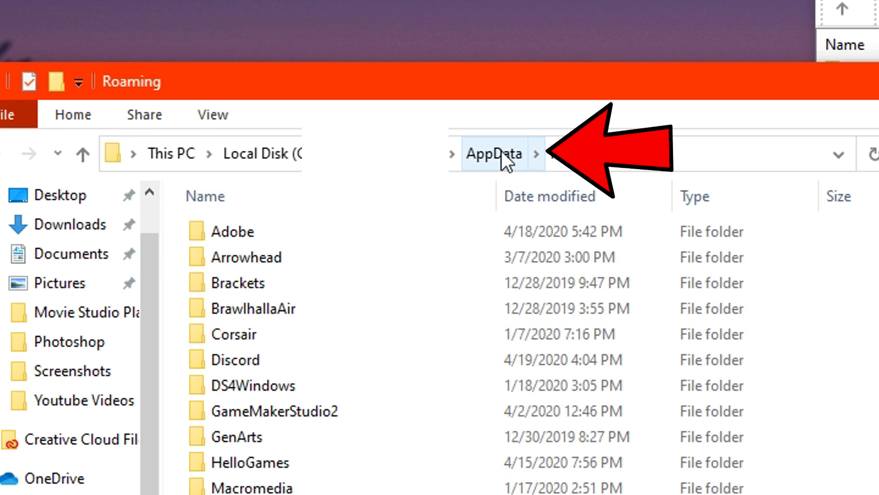
click(501, 150)
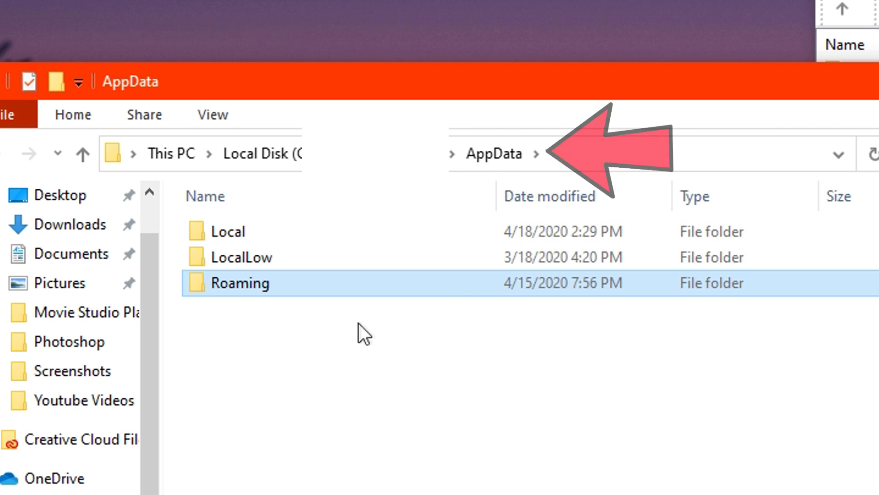
double_click(338, 263)
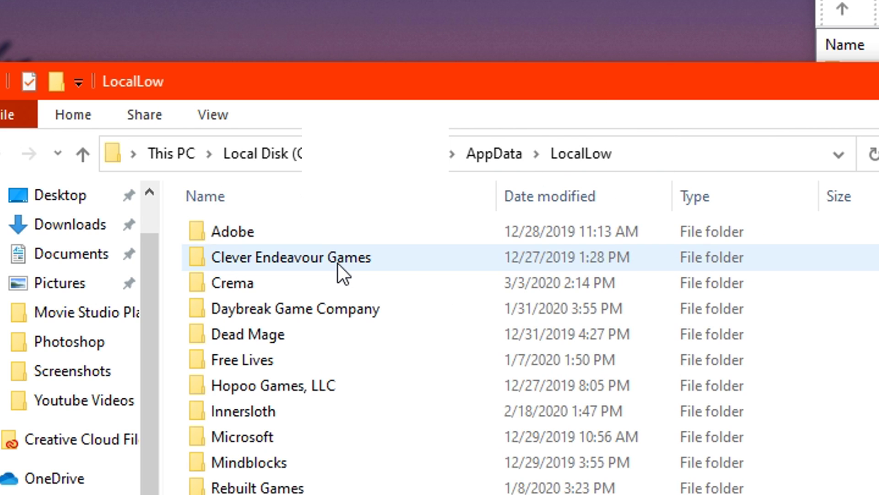
double_click(371, 452)
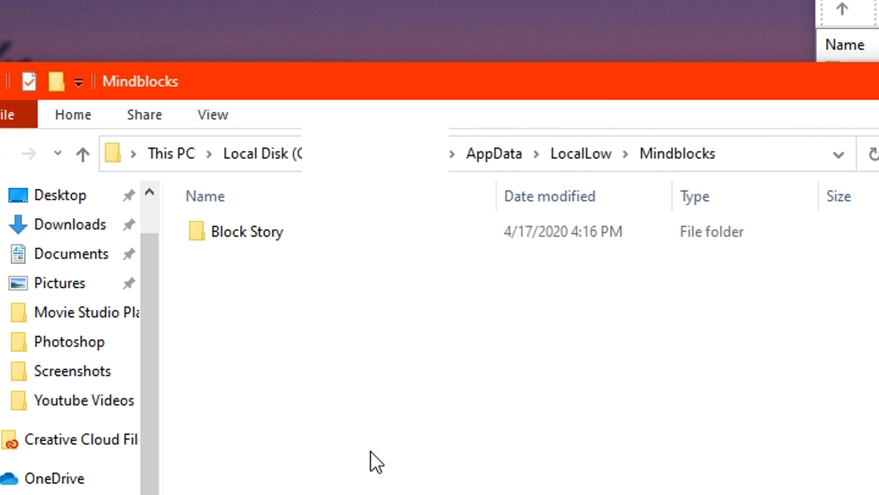
double_click(356, 236)
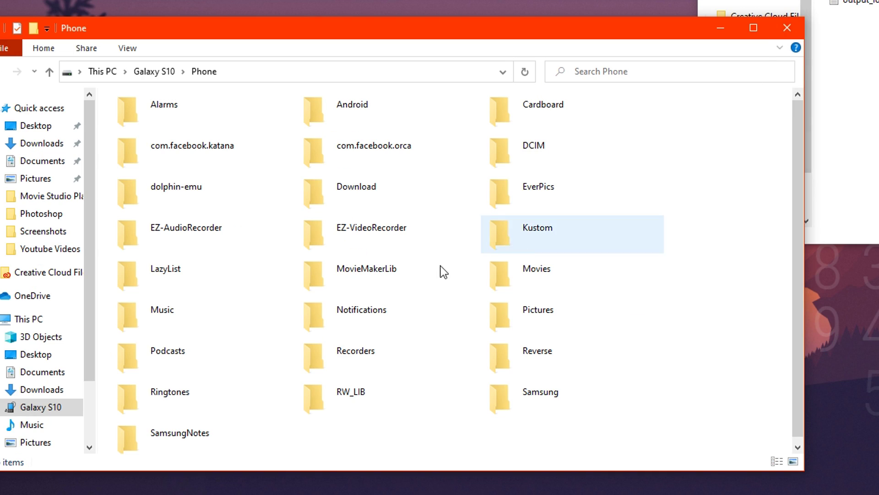
On the Galaxy S10, navigate to Android/data/com.mindblocks.blocks/files.
double_click(388, 98)
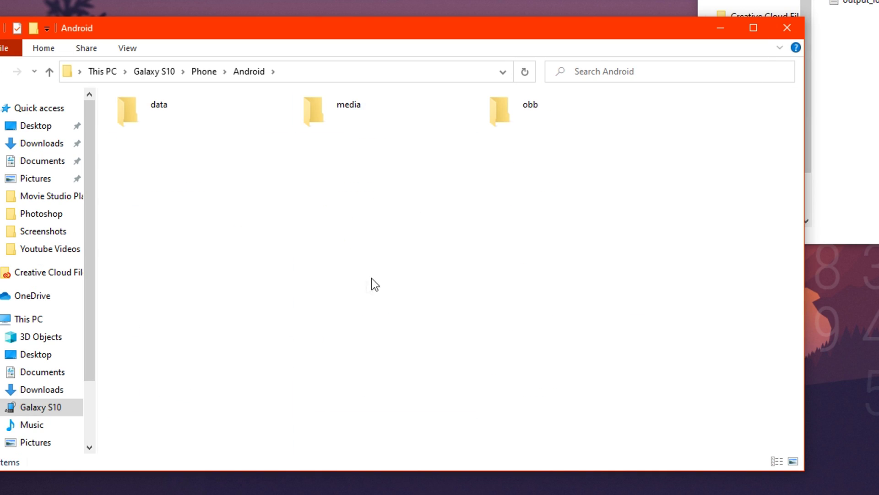
double_click(151, 110)
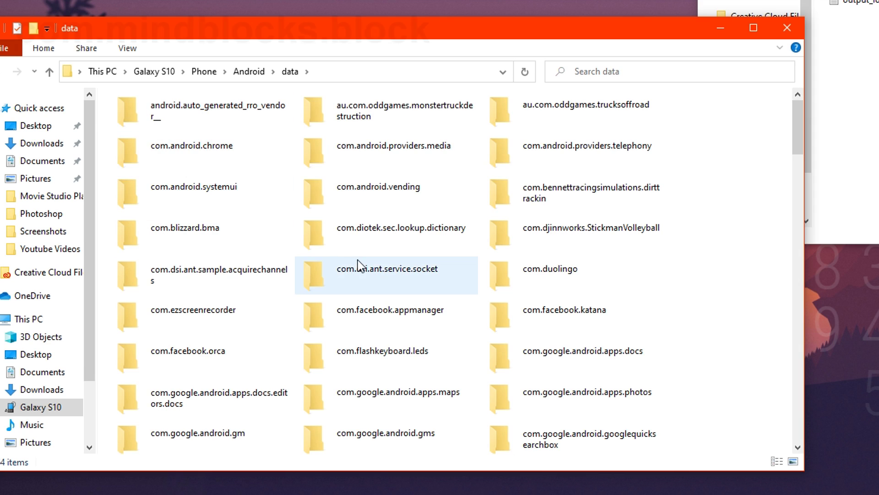
scroll(458, 259, down, 5)
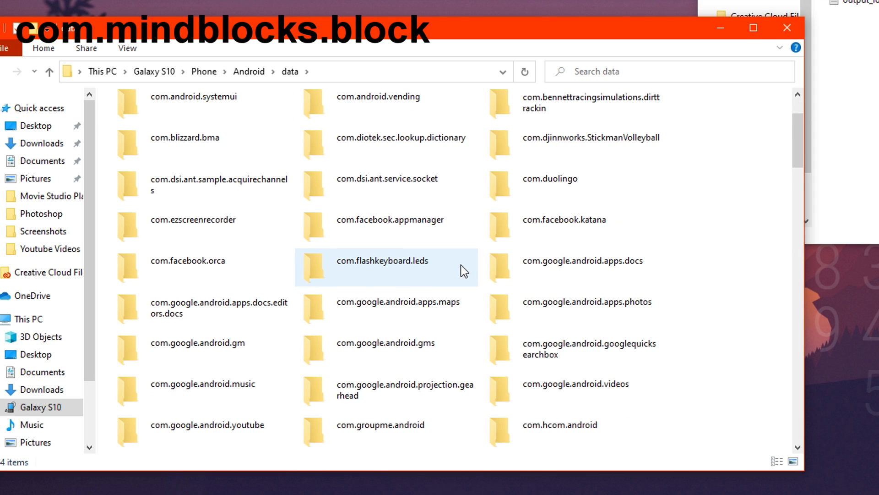
scroll(461, 264, down, 5)
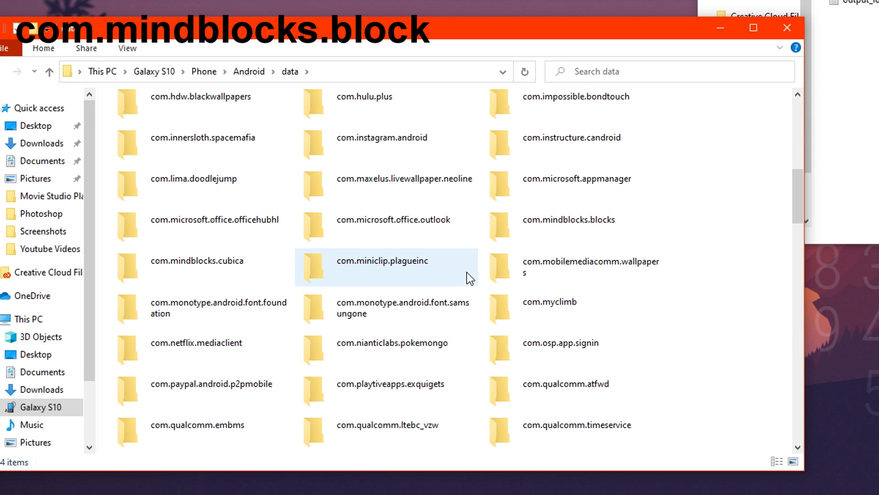
double_click(614, 228)
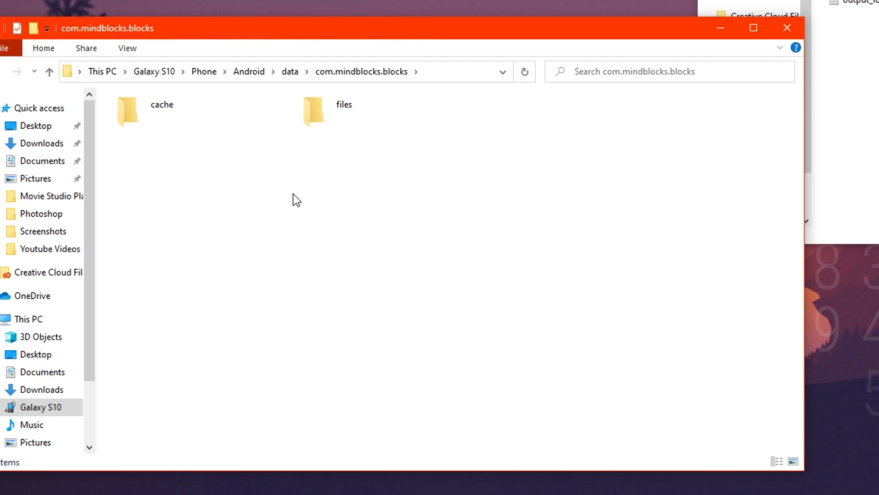
double_click(333, 122)
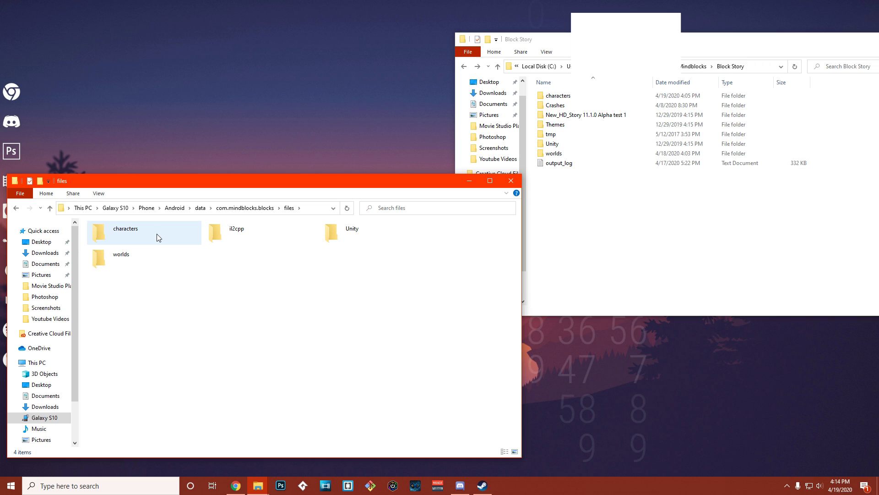
Open both worlds folders and copy the Season 2 world from the PC to the phone.
double_click(153, 267)
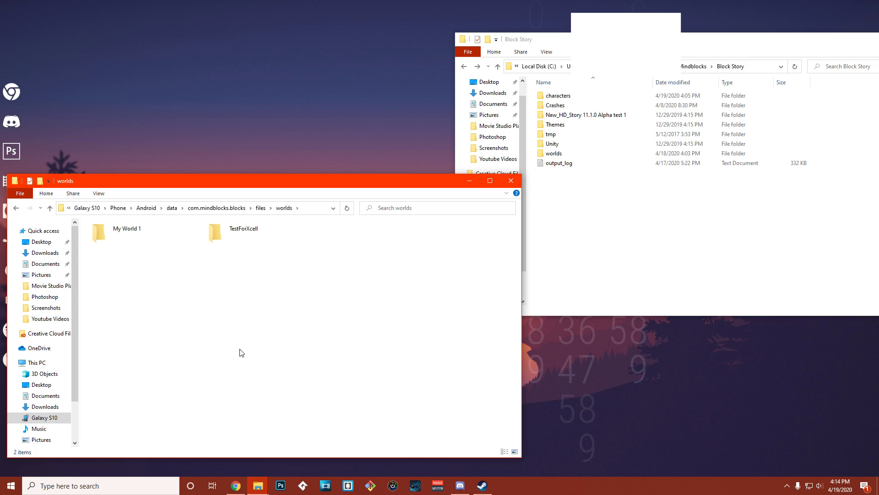
double_click(582, 155)
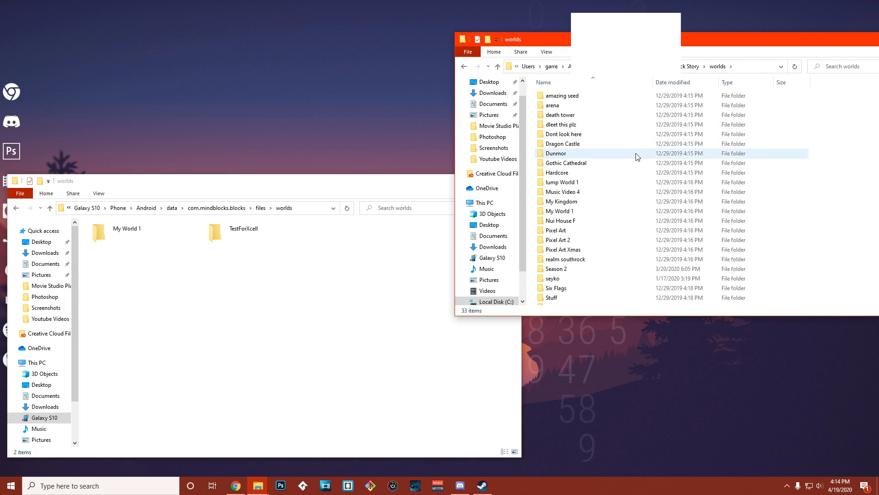
click(578, 270)
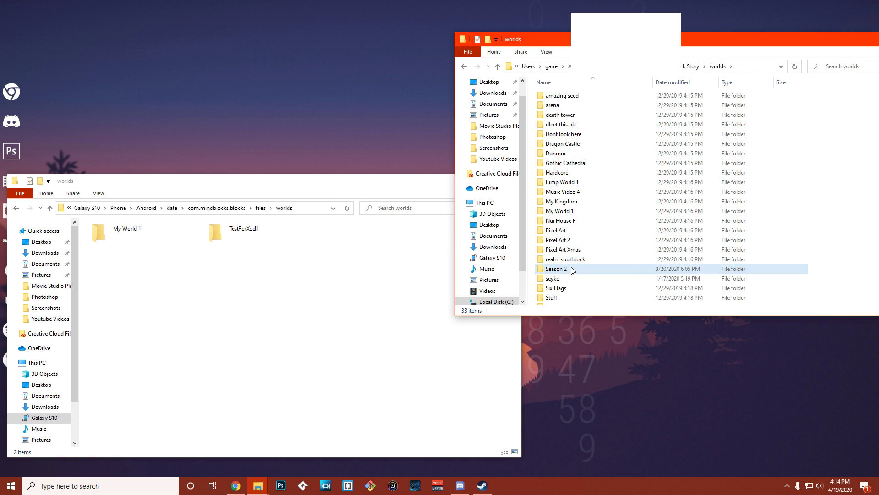
mouse_move(600, 267)
mouse_down()
mouse_move(401, 293)
mouse_move(363, 321)
mouse_up()
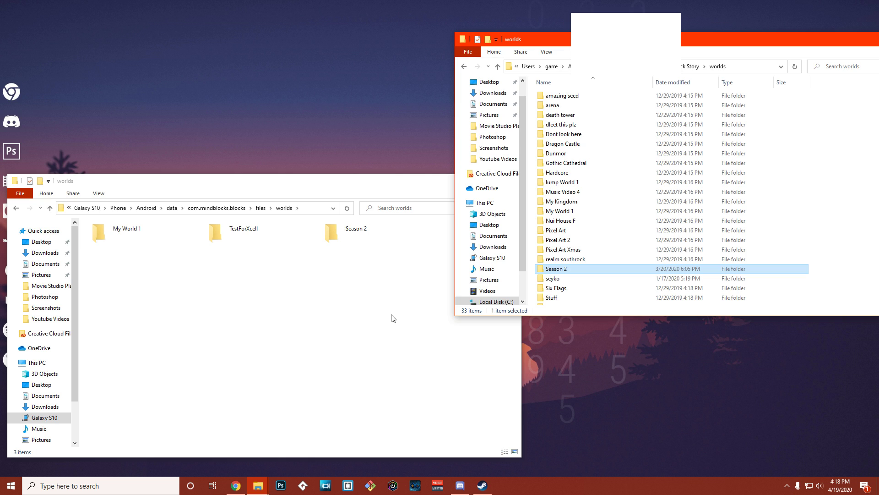
Copy Seyira.chr and Seyira.chr.bak from the PC characters folder into the phone's characters folder.
click(18, 209)
click(465, 66)
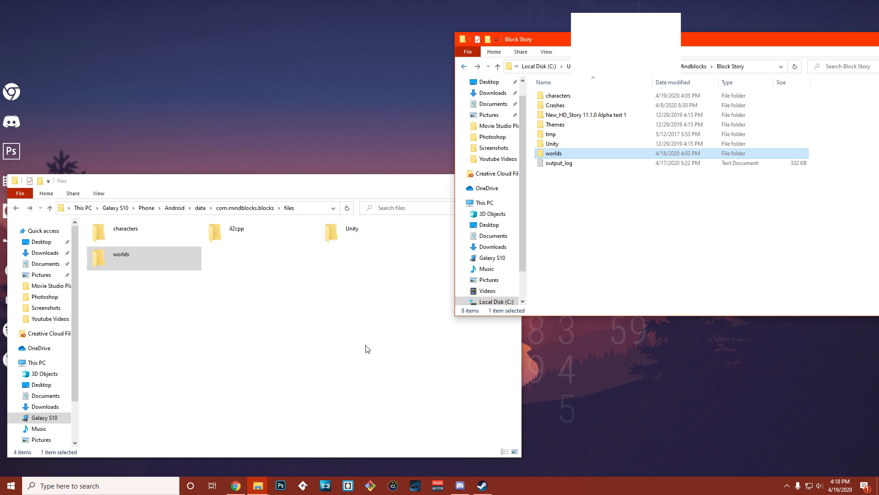
click(365, 349)
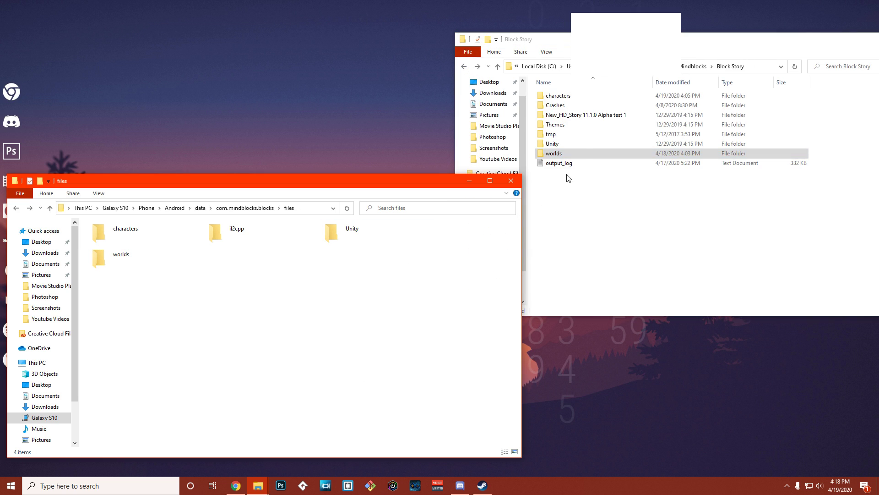
double_click(575, 100)
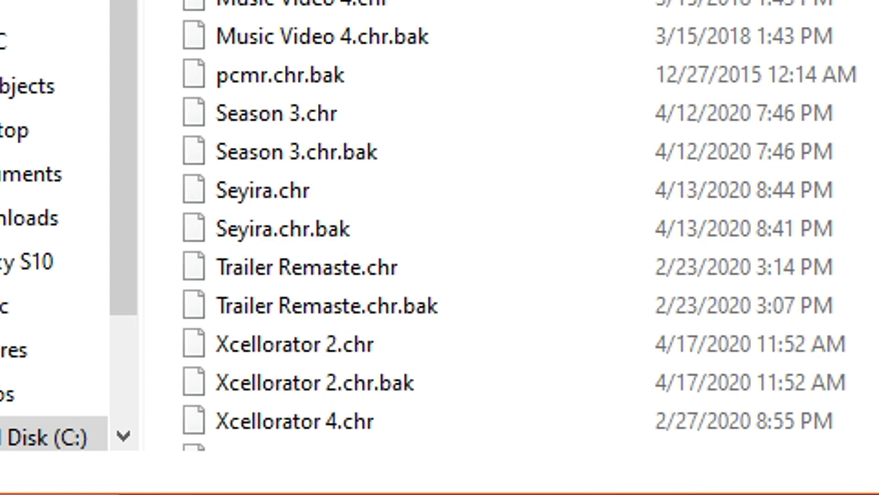
click(632, 229)
shift+click(632, 190)
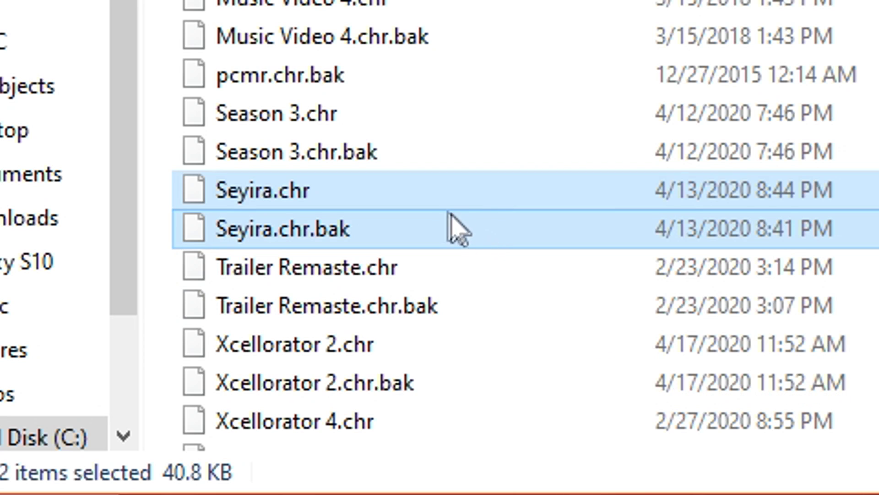
mouse_move(431, 208)
mouse_down()
mouse_move(359, 249)
mouse_move(337, 249)
mouse_move(394, 231)
mouse_move(398, 198)
mouse_up()
double_click(103, 232)
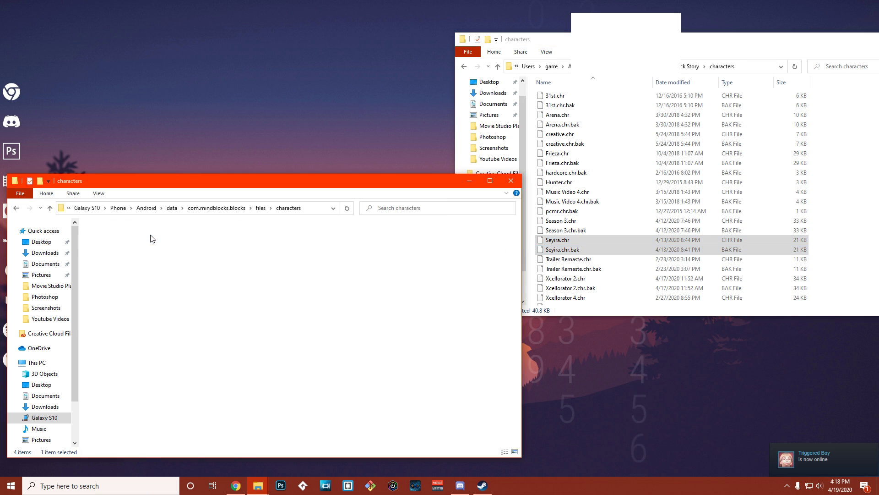
mouse_move(632, 246)
mouse_down()
mouse_move(632, 256)
mouse_move(392, 284)
mouse_move(337, 317)
mouse_up()
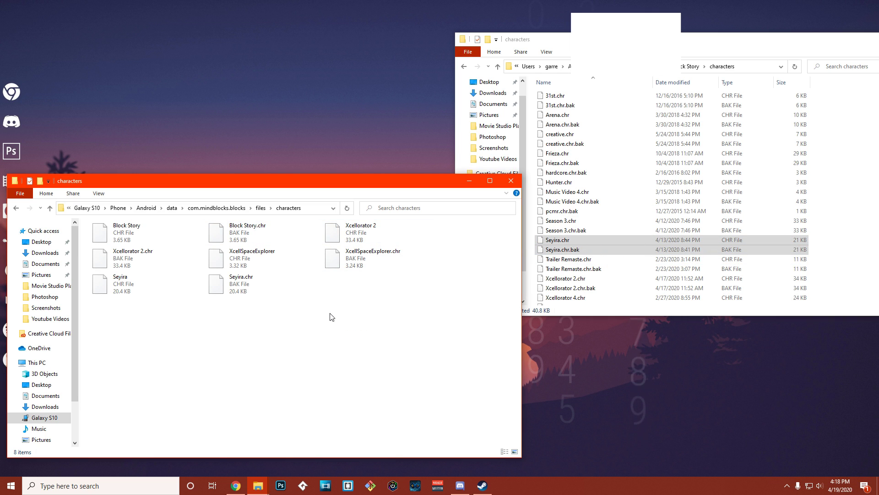